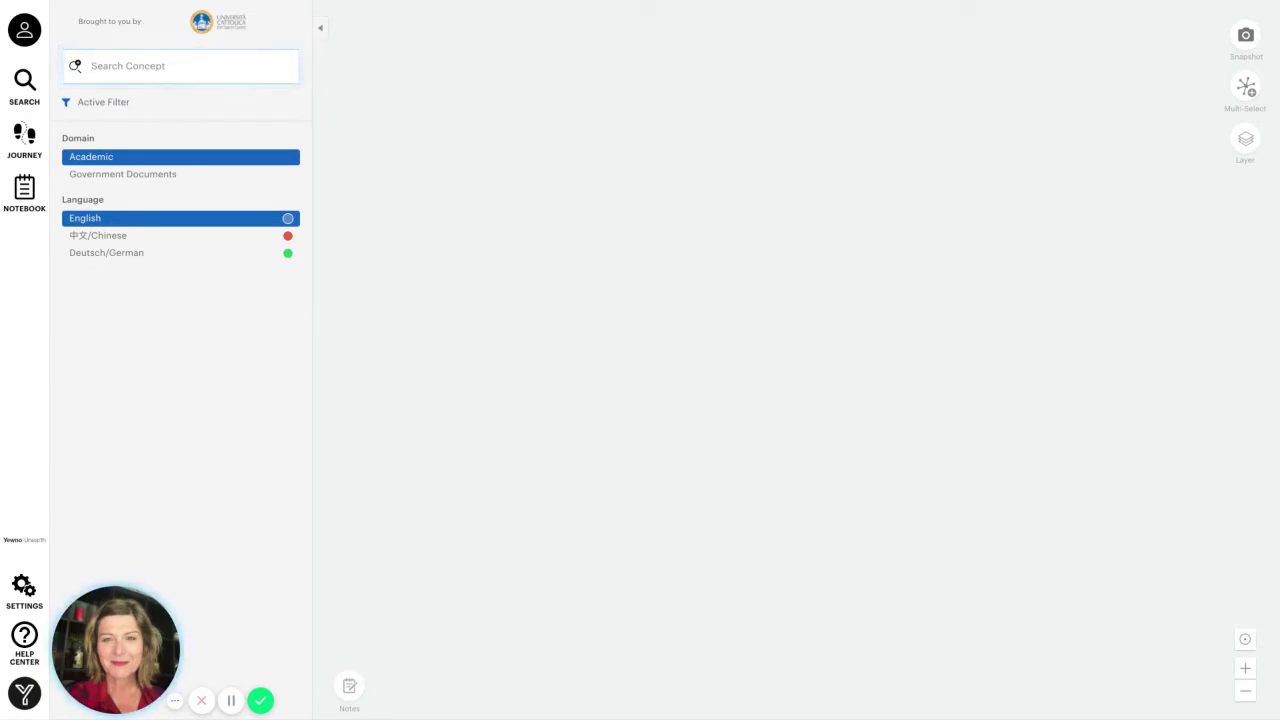
Search for 'Democracy' and browse the matching concept results, including the ideology, play and journal
text(Dem)
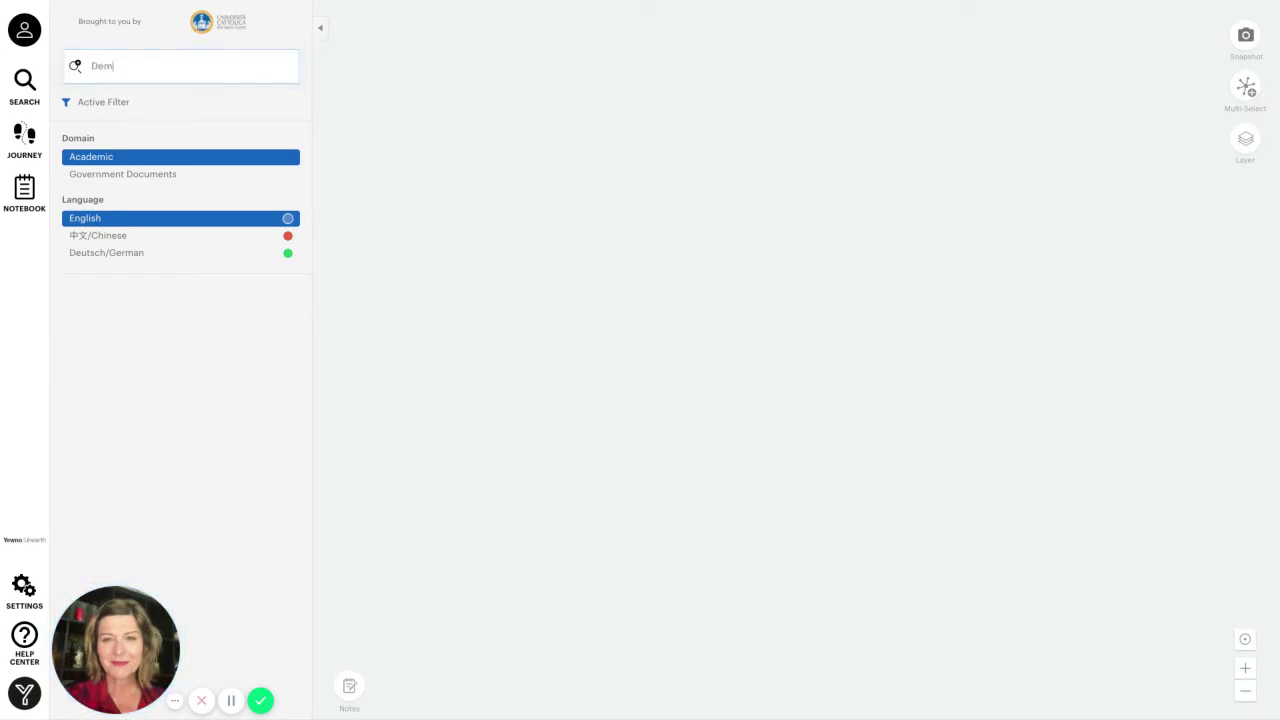
text(ocracy)
key(Return)
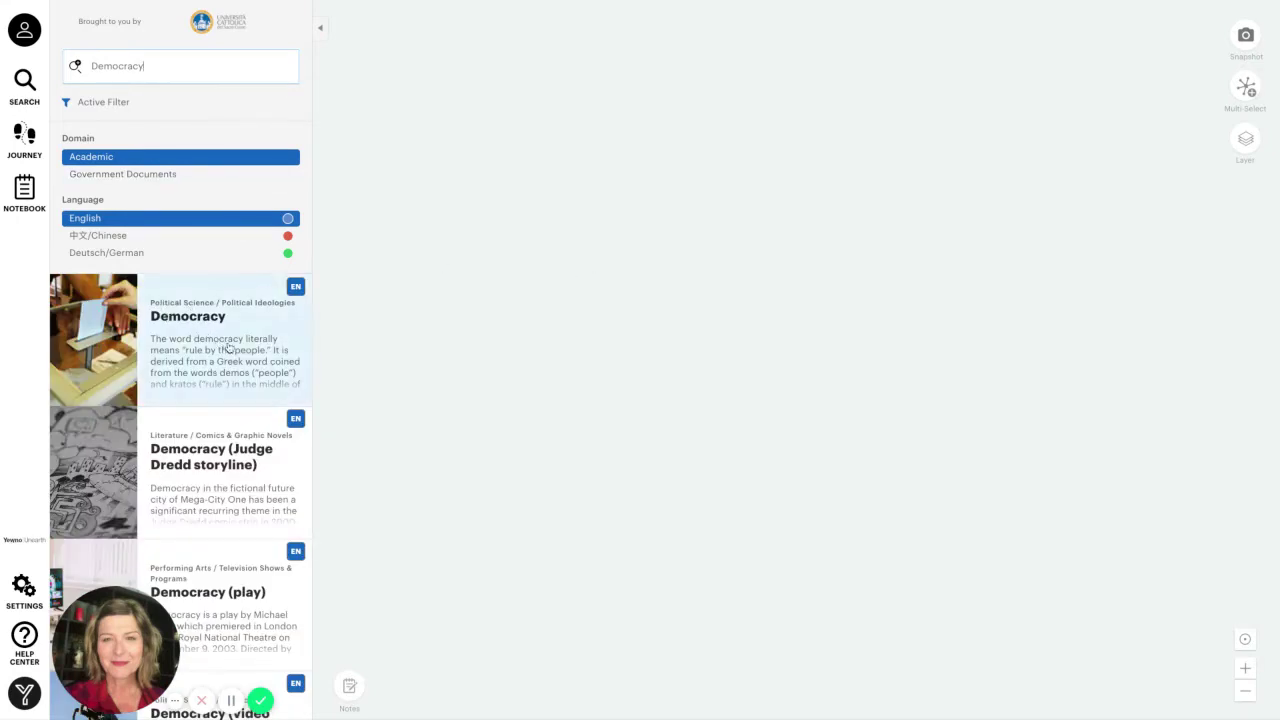
scroll(228, 347, down, 2)
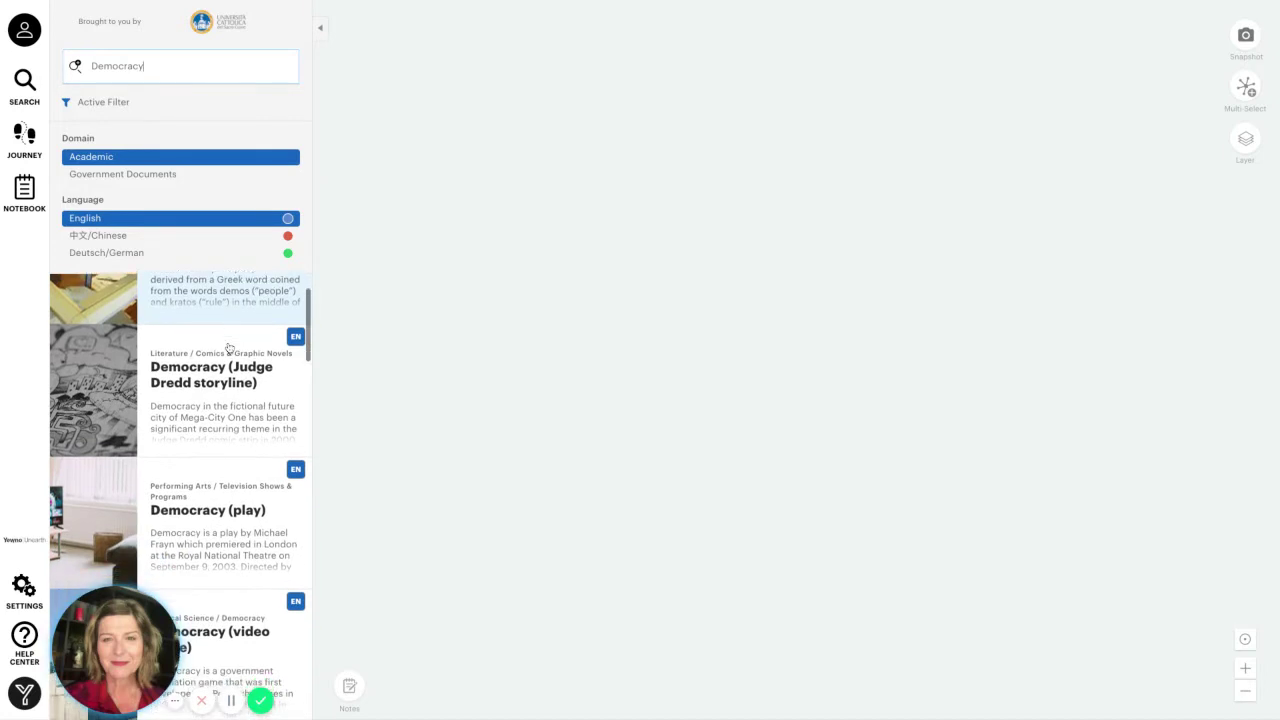
scroll(228, 347, down, 2)
scroll(228, 347, down, 1)
scroll(228, 347, down, 3)
scroll(228, 347, down, 2)
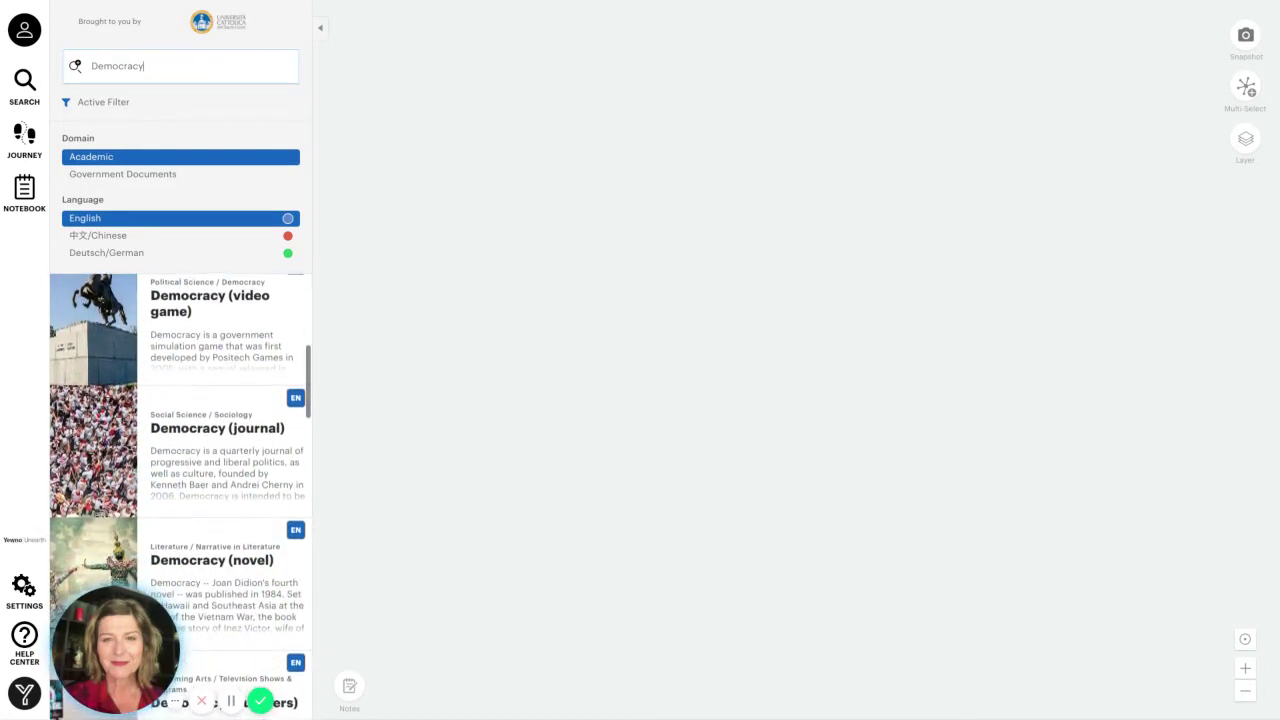
scroll(231, 331, up, 1)
scroll(231, 331, up, 8)
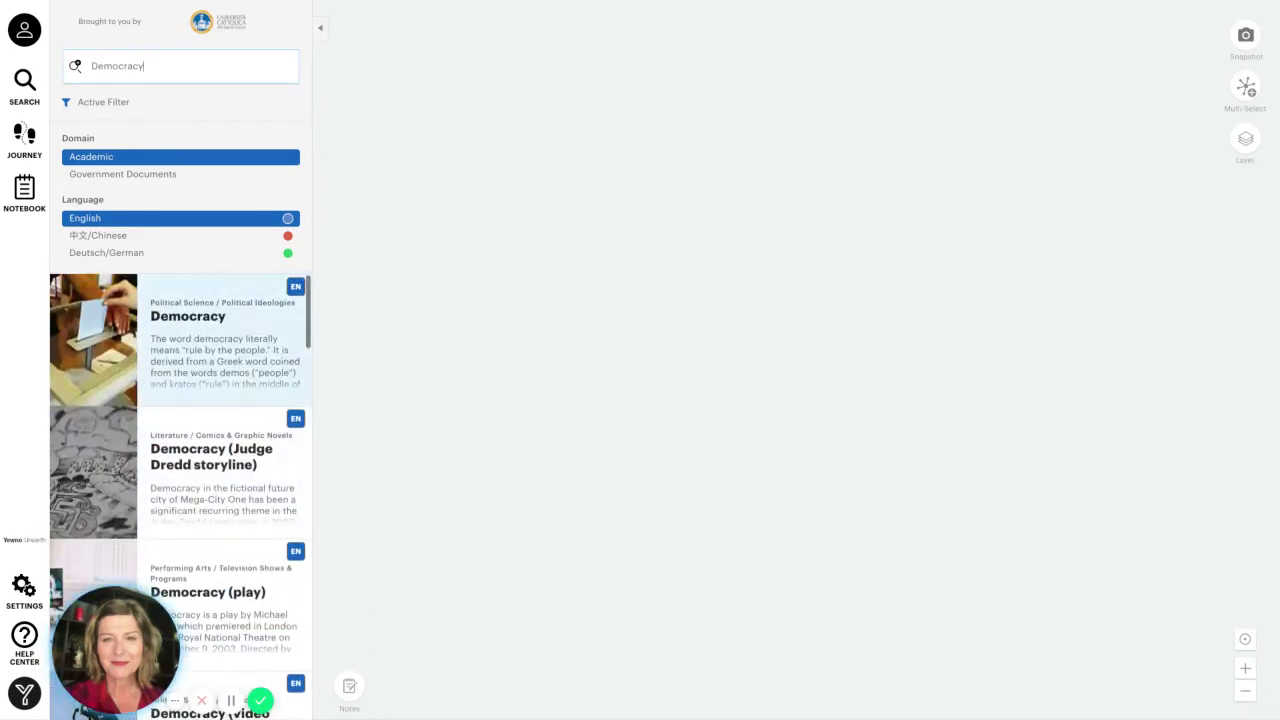
Open the Democracy concept to show its overview and related-concepts map
click(231, 331)
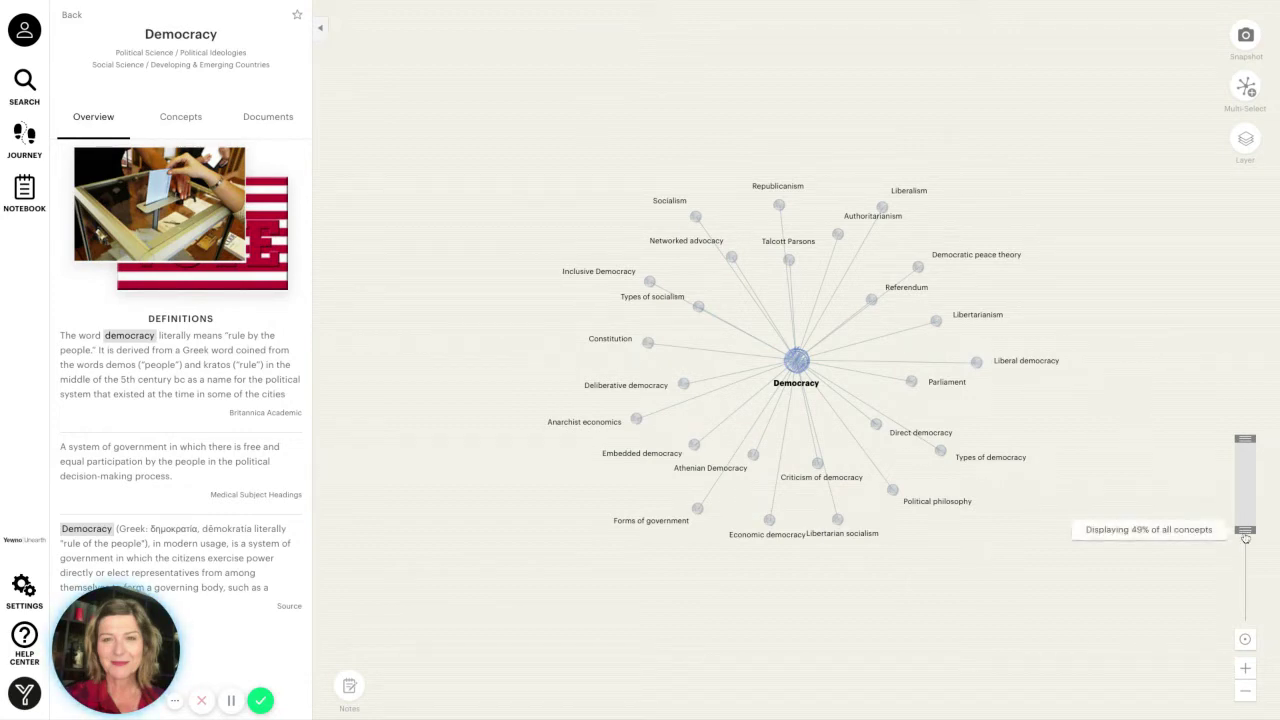
mouse_move(1245, 518)
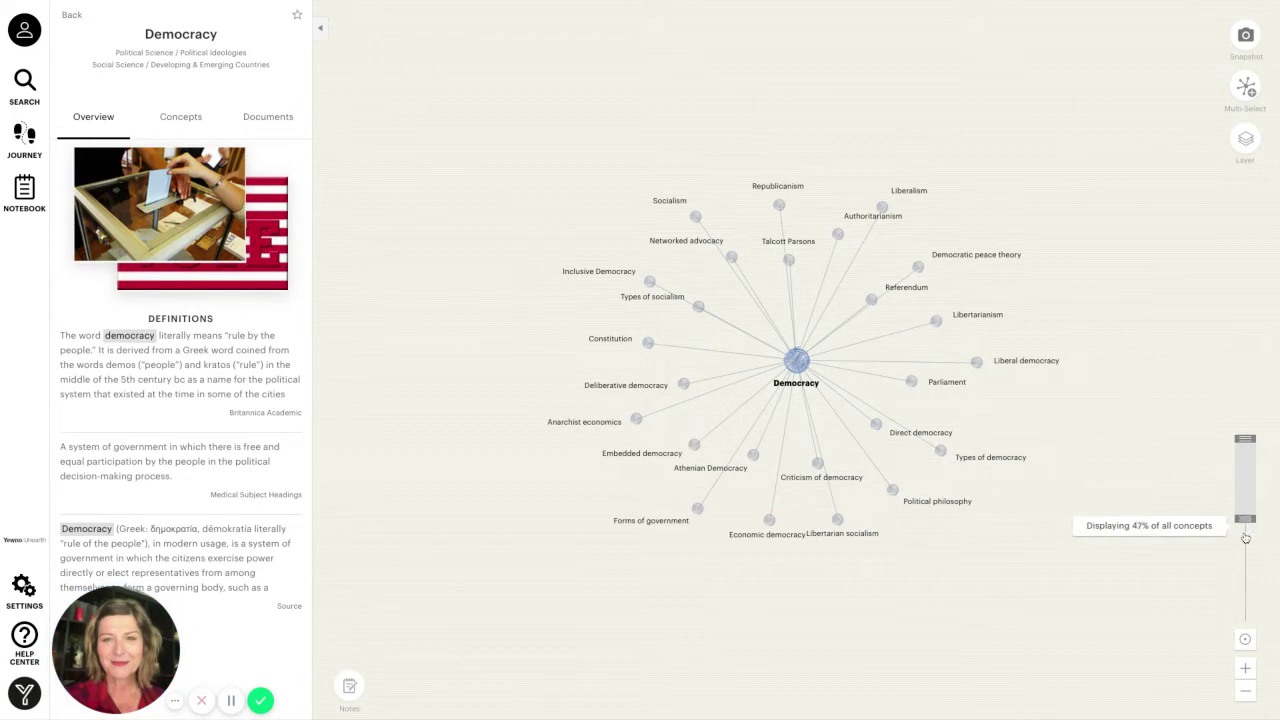
Raise the concept-density percentage so Liberalism's connections appear on the Democracy map
scroll(1245, 538, up, 3)
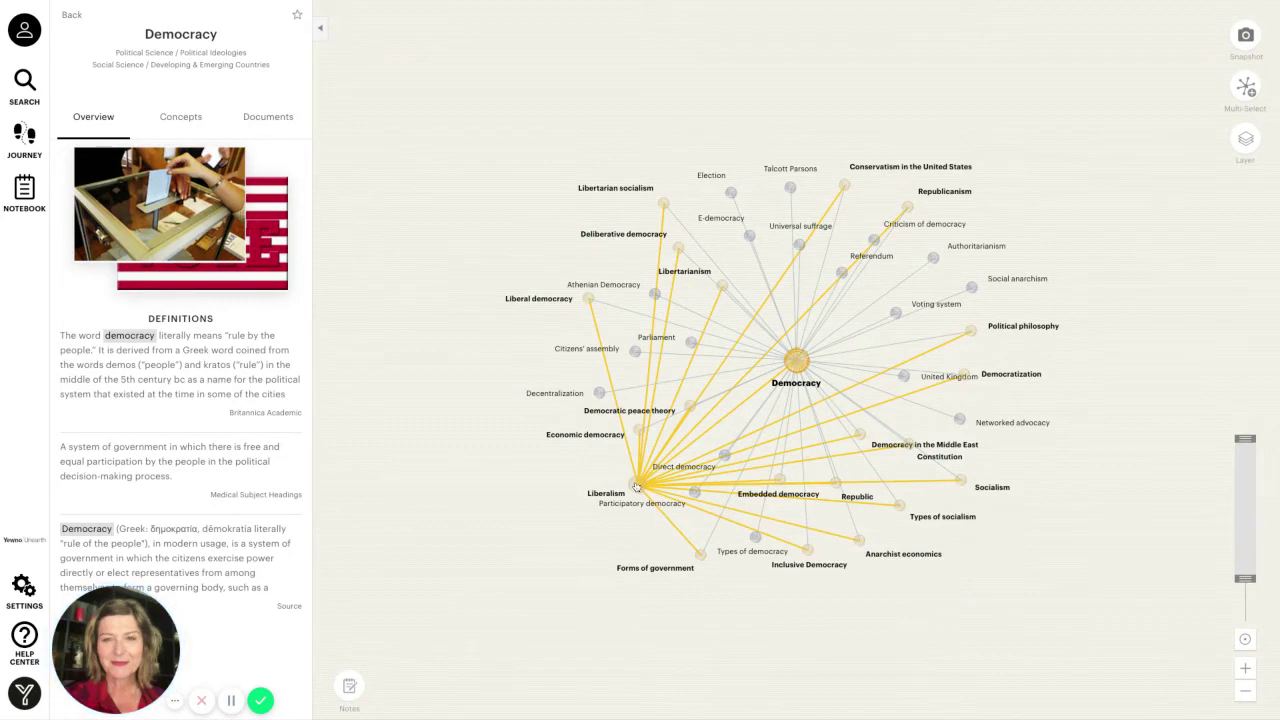
Expand Liberalism onto the map and frame it alongside the Democracy cluster
click(636, 486)
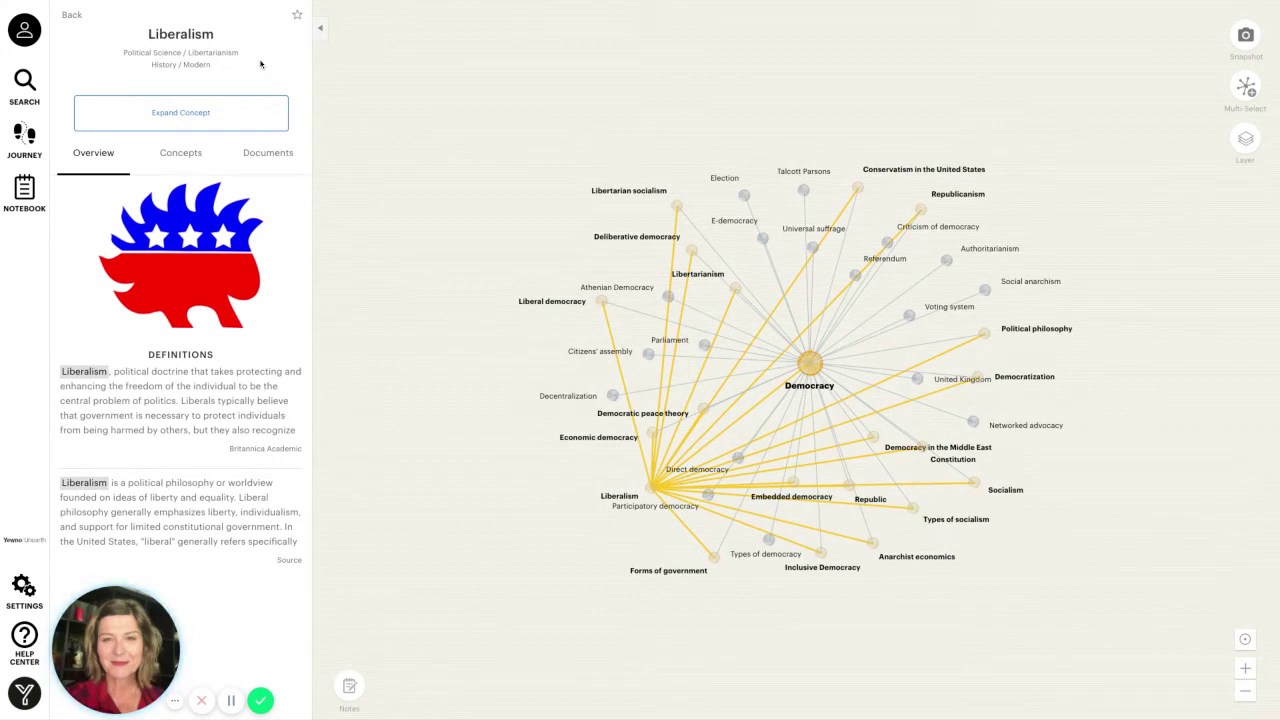
click(184, 115)
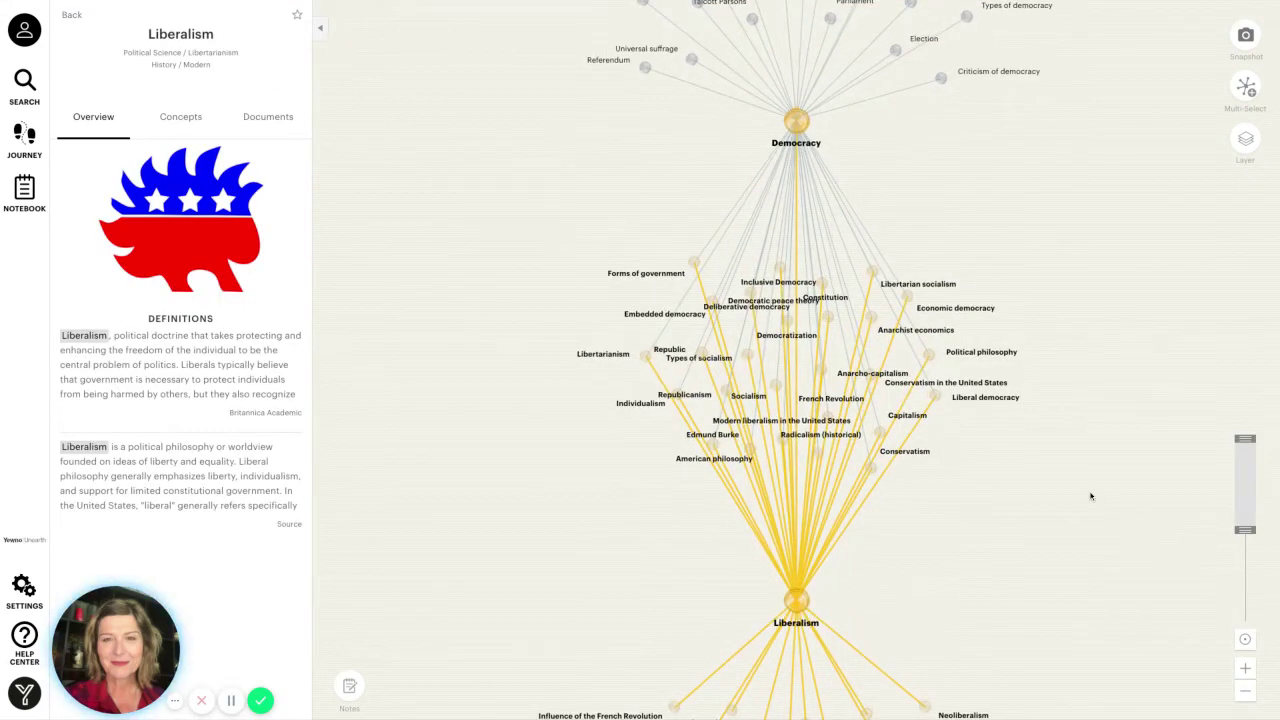
scroll(1088, 494, down, 2)
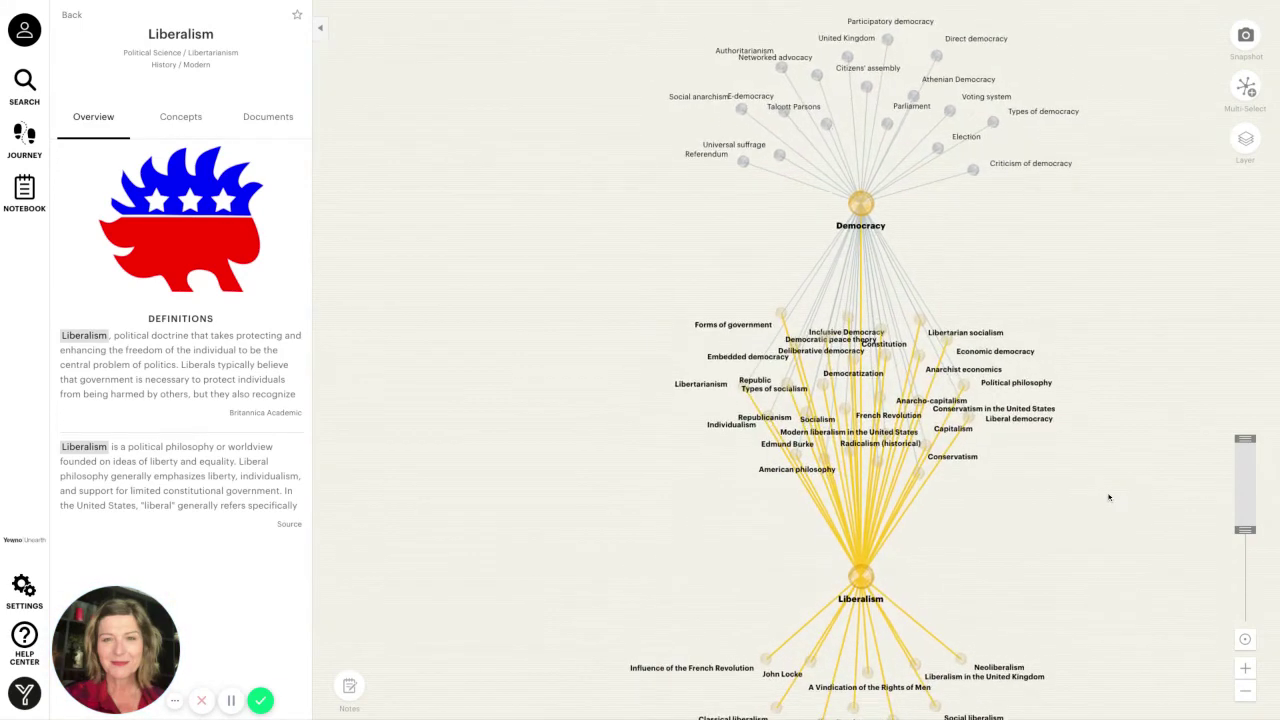
drag(1108, 497, 1034, 489)
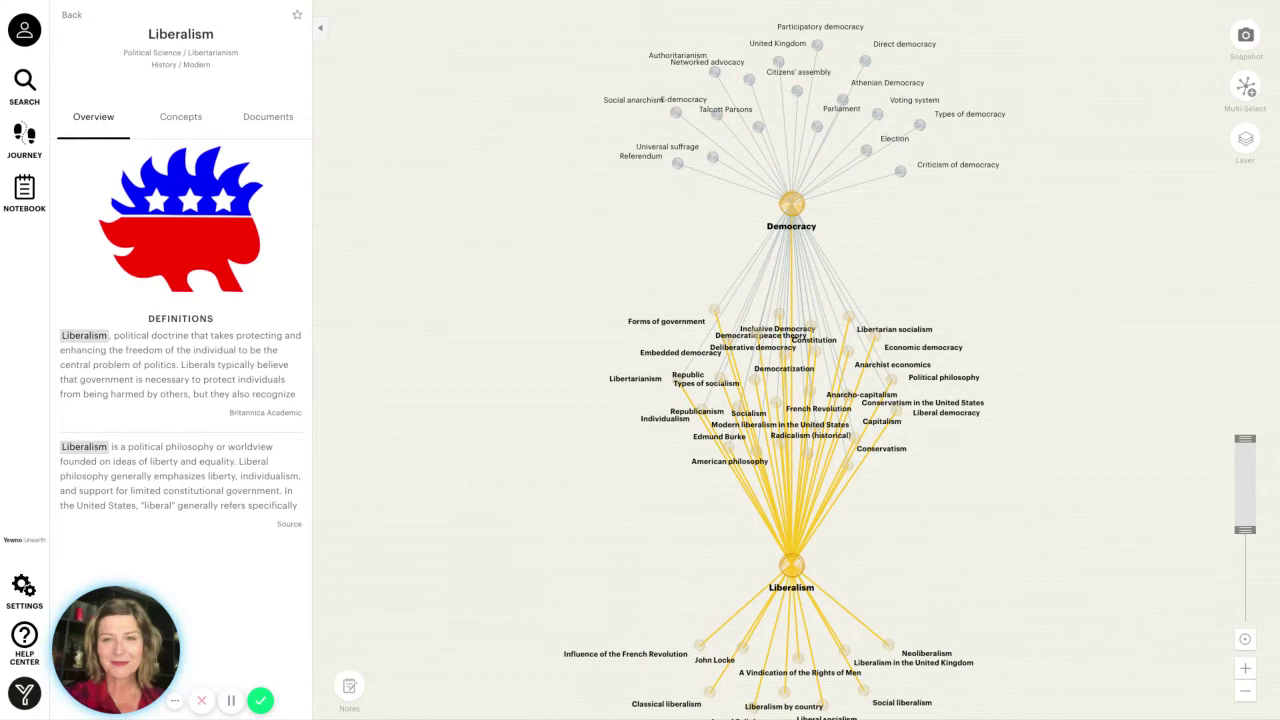
drag(1085, 495, 1037, 519)
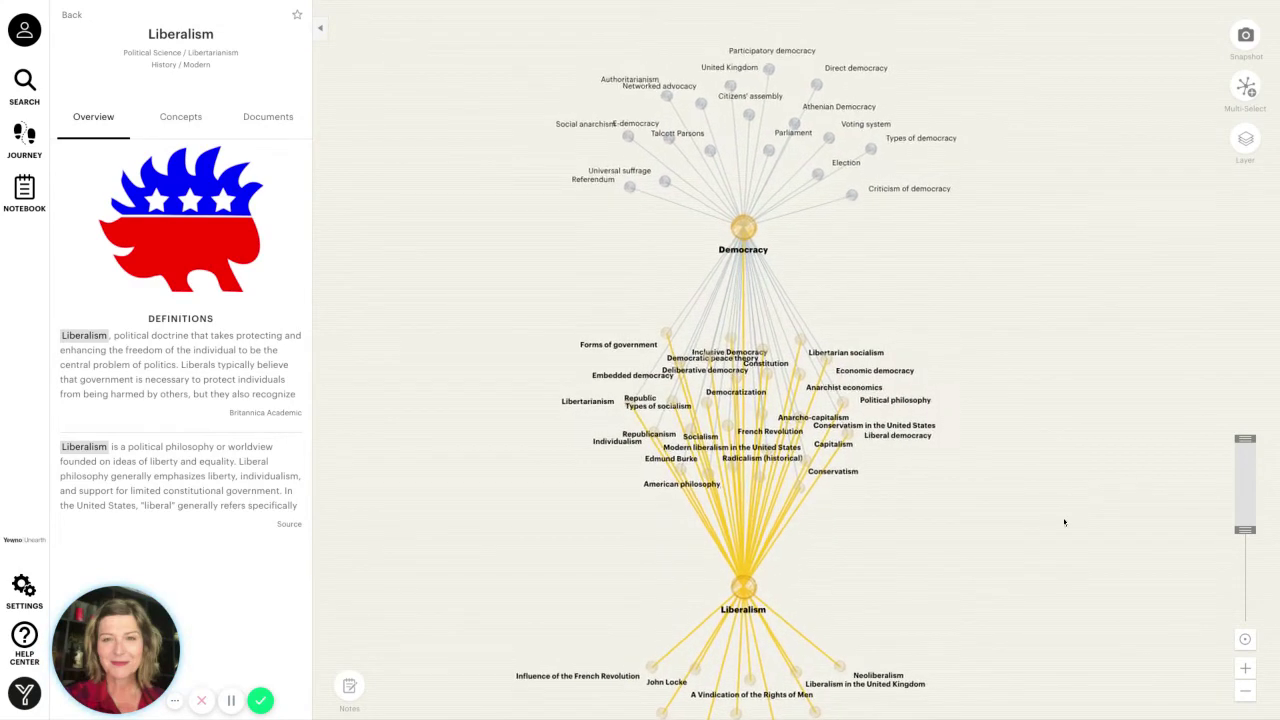
click(1246, 670)
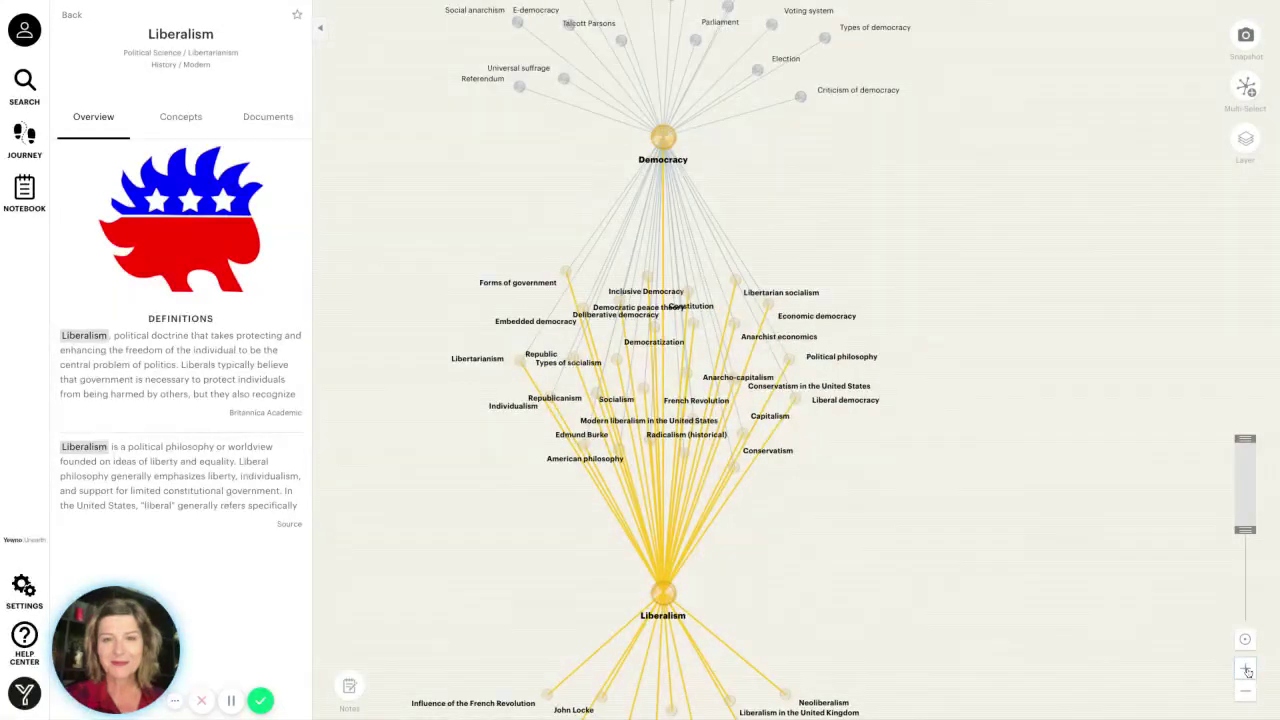
click(1246, 691)
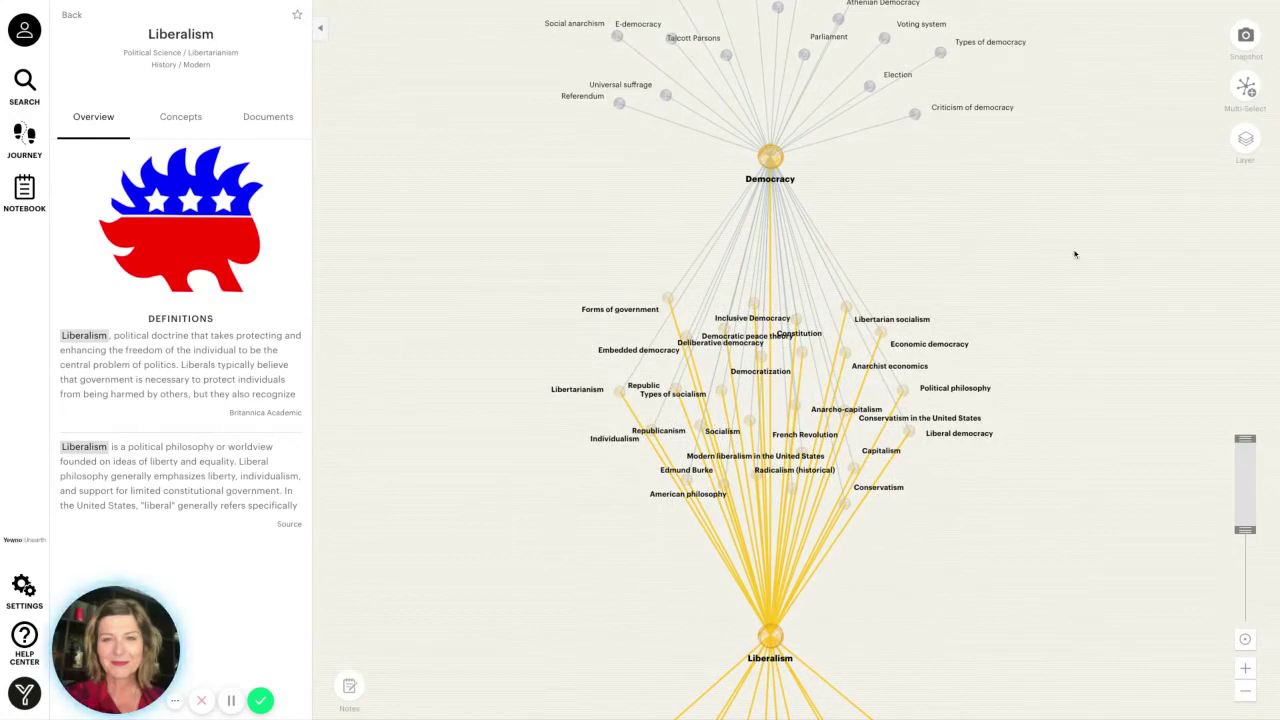
Open the Liberalism–Democracy link and list its 37,350 supporting documents
click(772, 298)
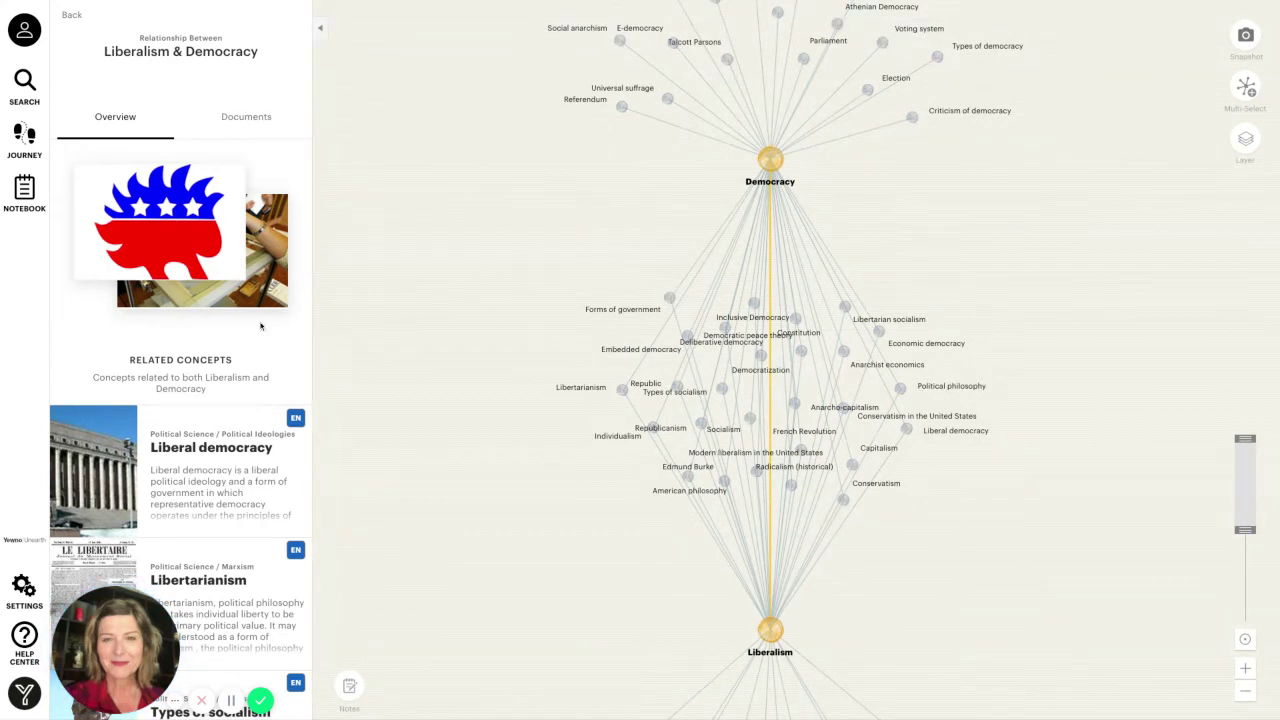
scroll(260, 326, down, 3)
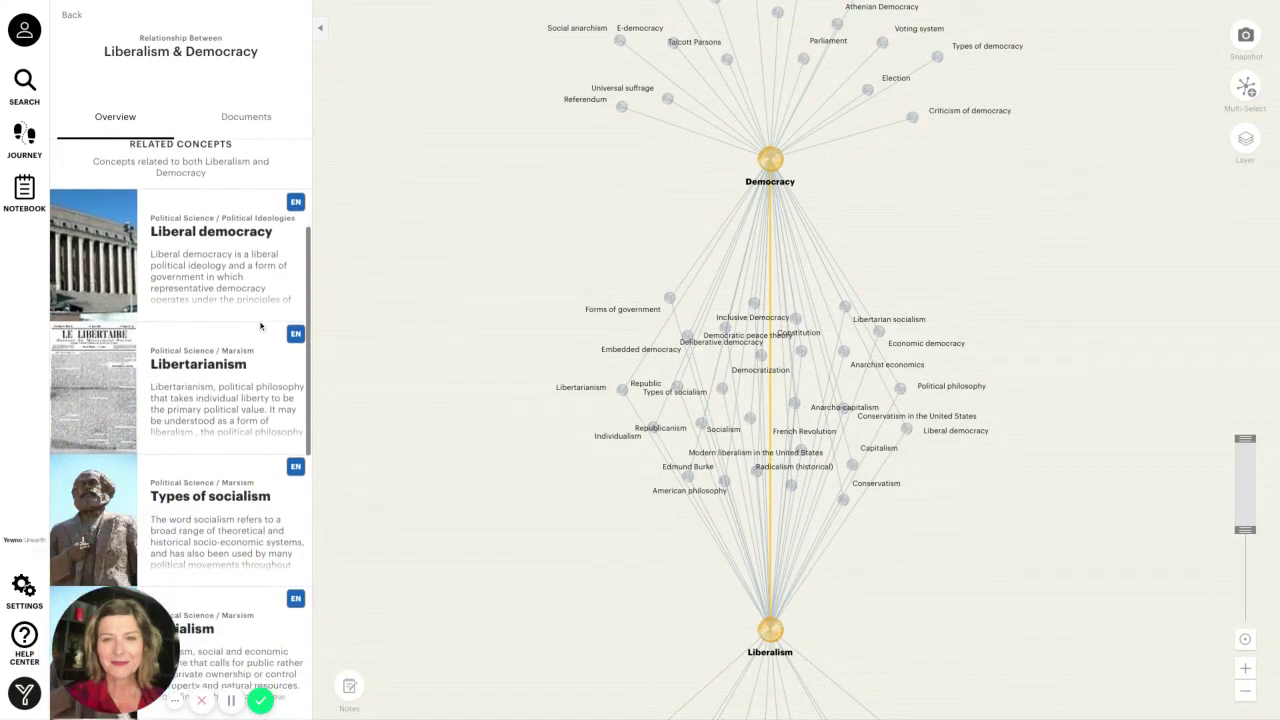
scroll(260, 326, down, 2)
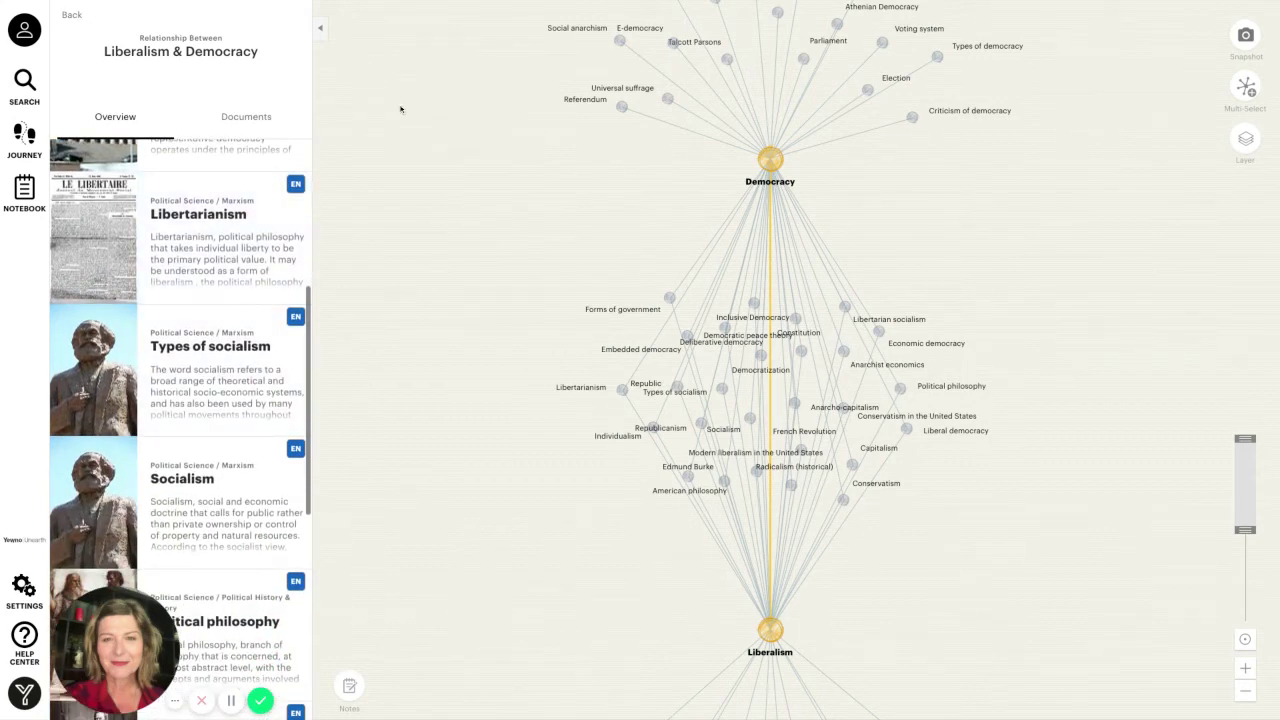
click(249, 117)
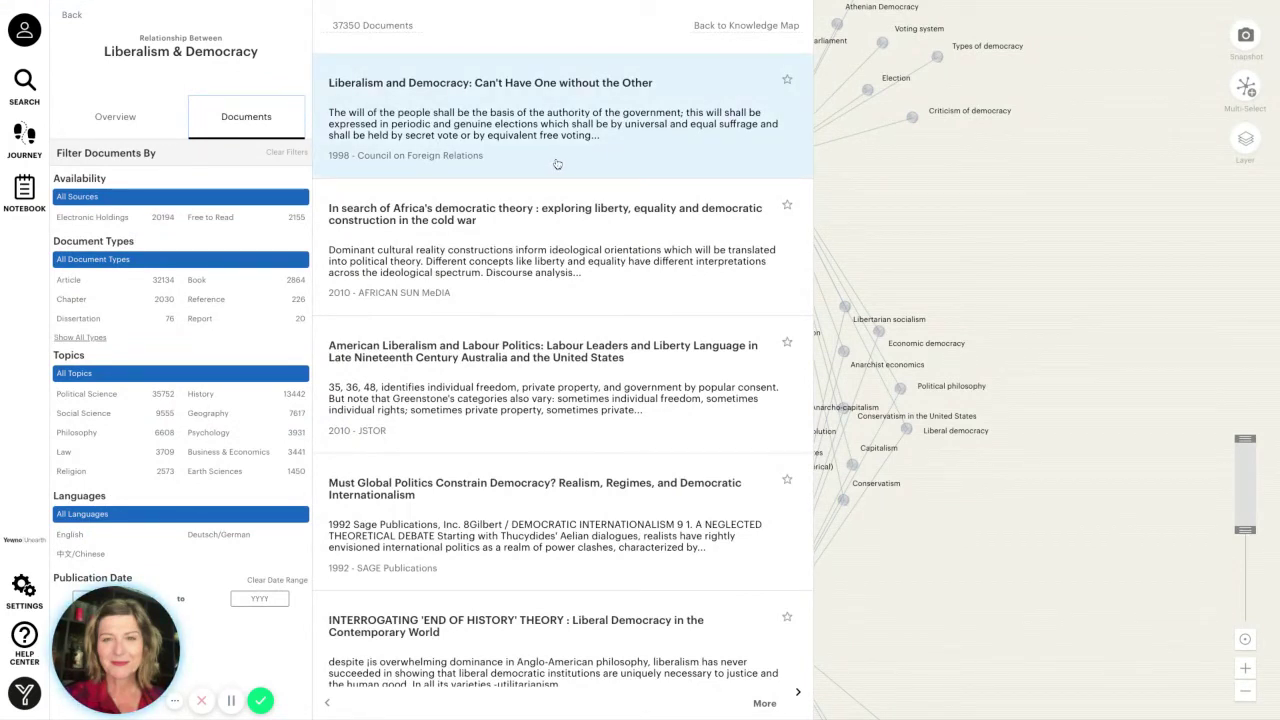
Skim the supporting documents, then return to the Liberalism–Democracy overview on the map
scroll(313, 341, down, 2)
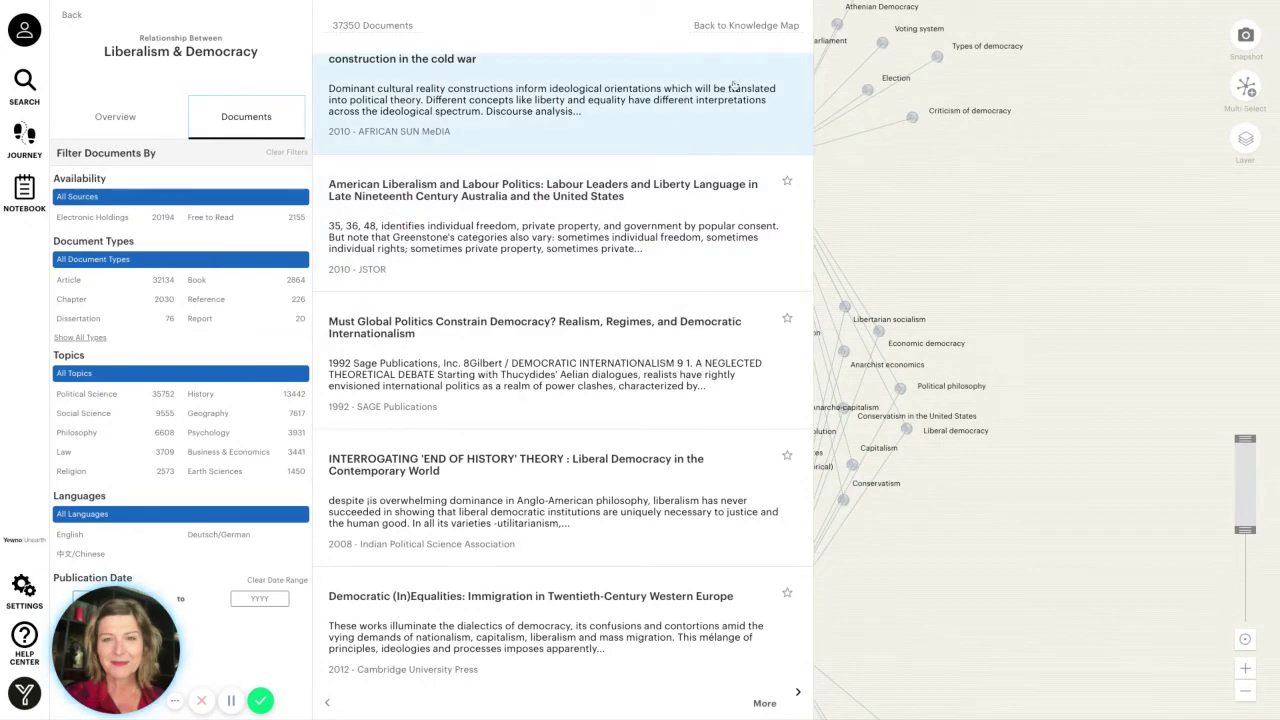
click(742, 27)
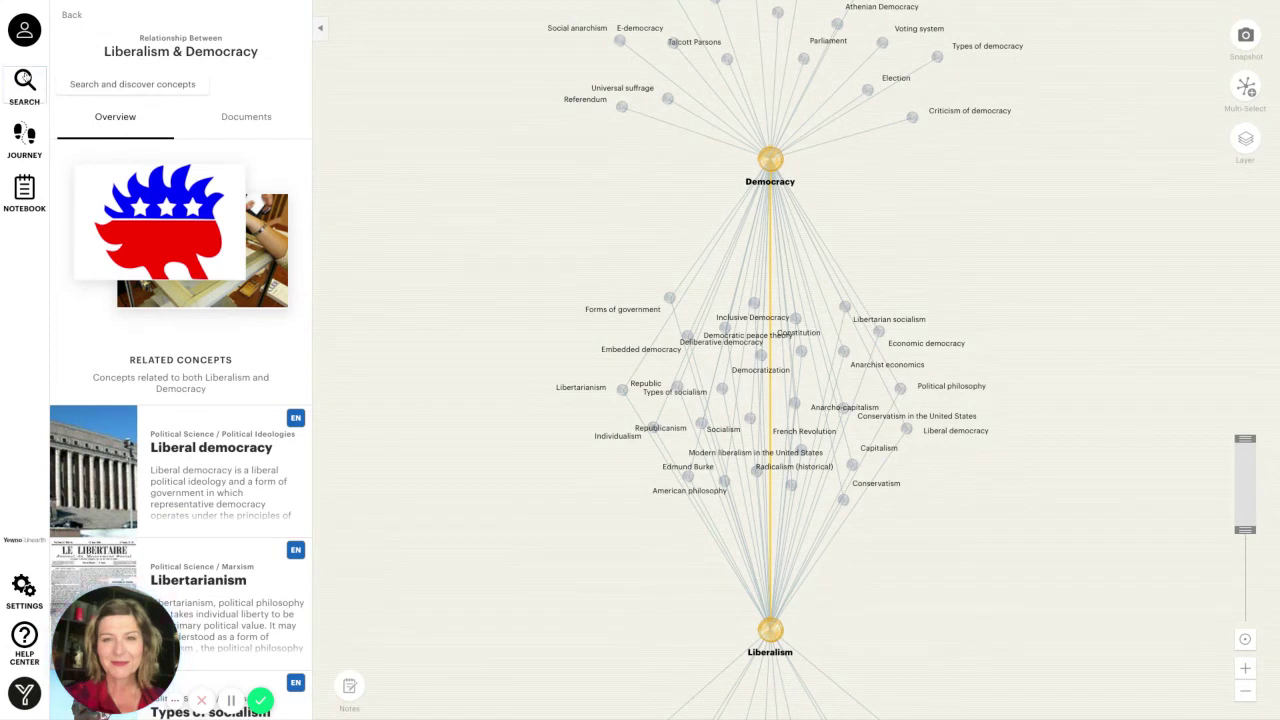
Search for 'capitalism' and add Capitalism to the map with Democracy and Liberalism
click(25, 80)
click(191, 68)
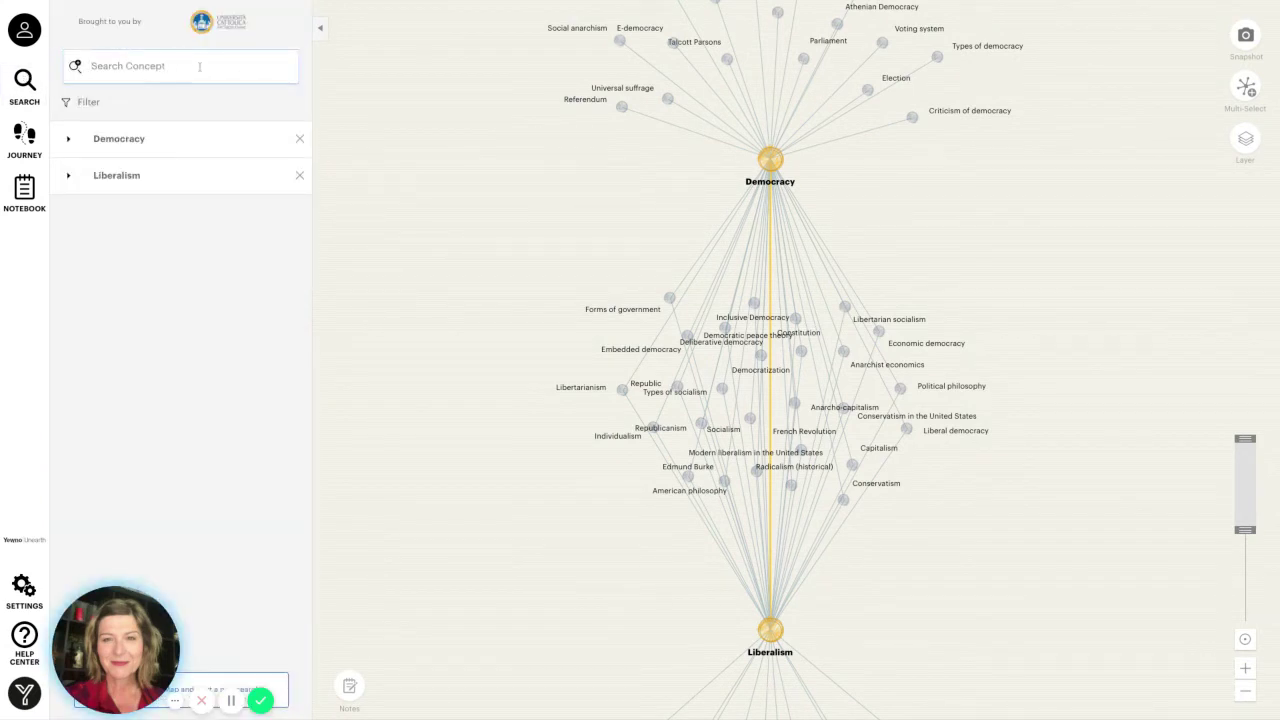
text(capit)
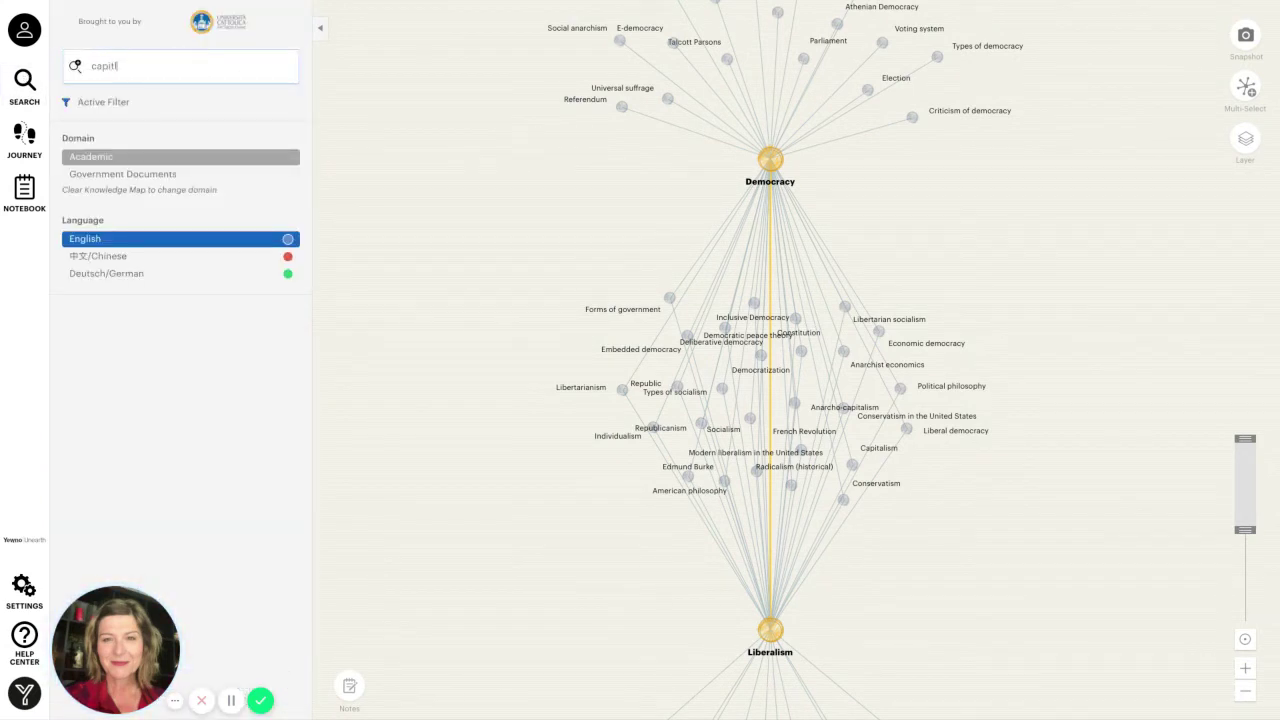
text(lis)
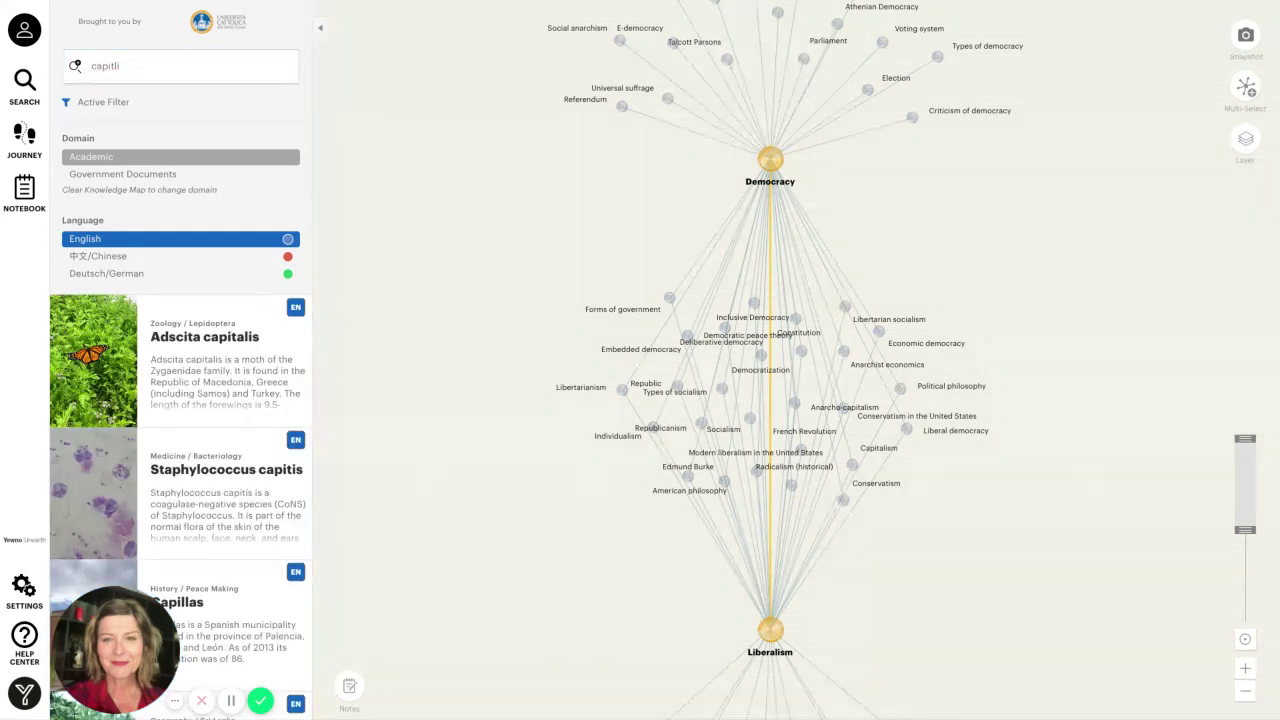
key(BackSpace)
text(t)
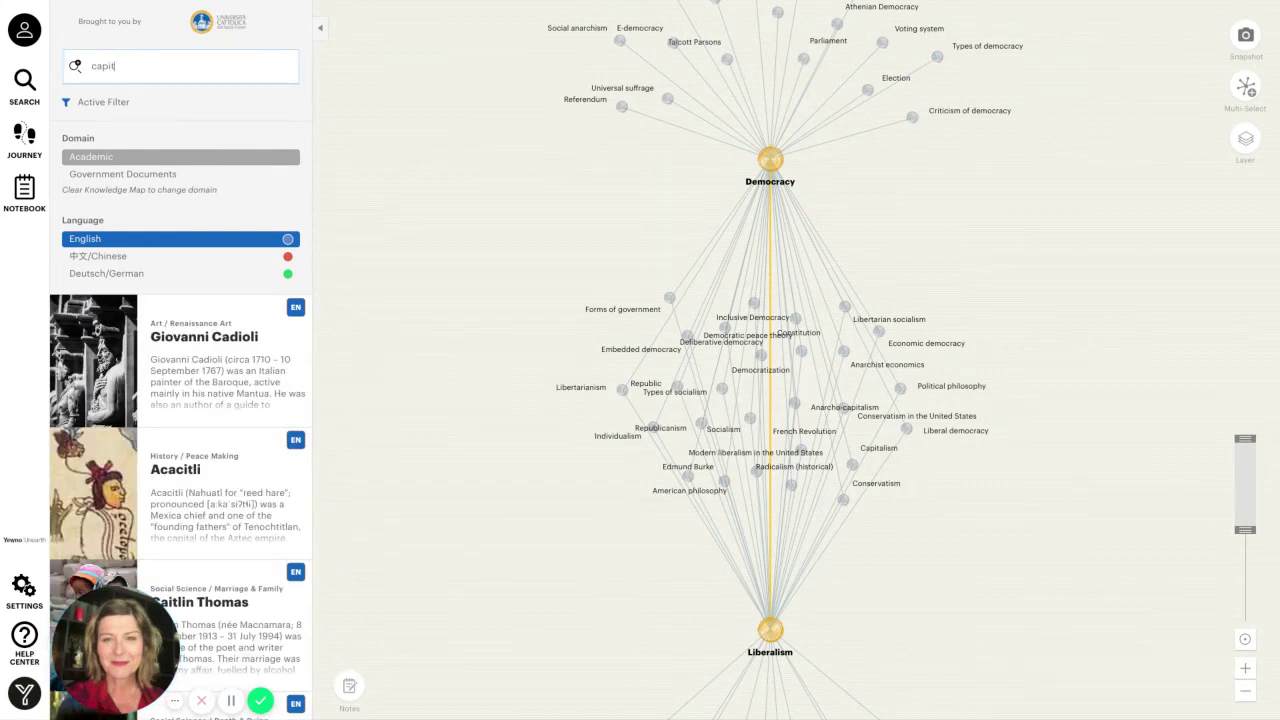
text(alism)
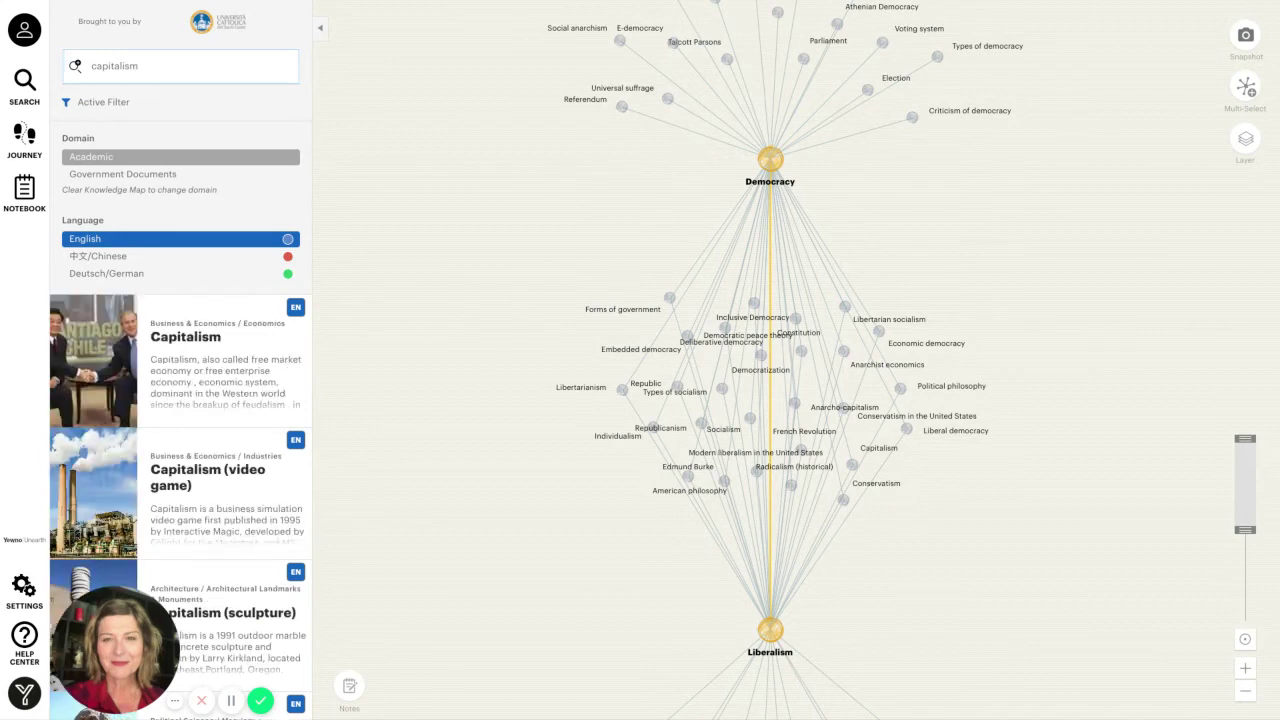
click(239, 343)
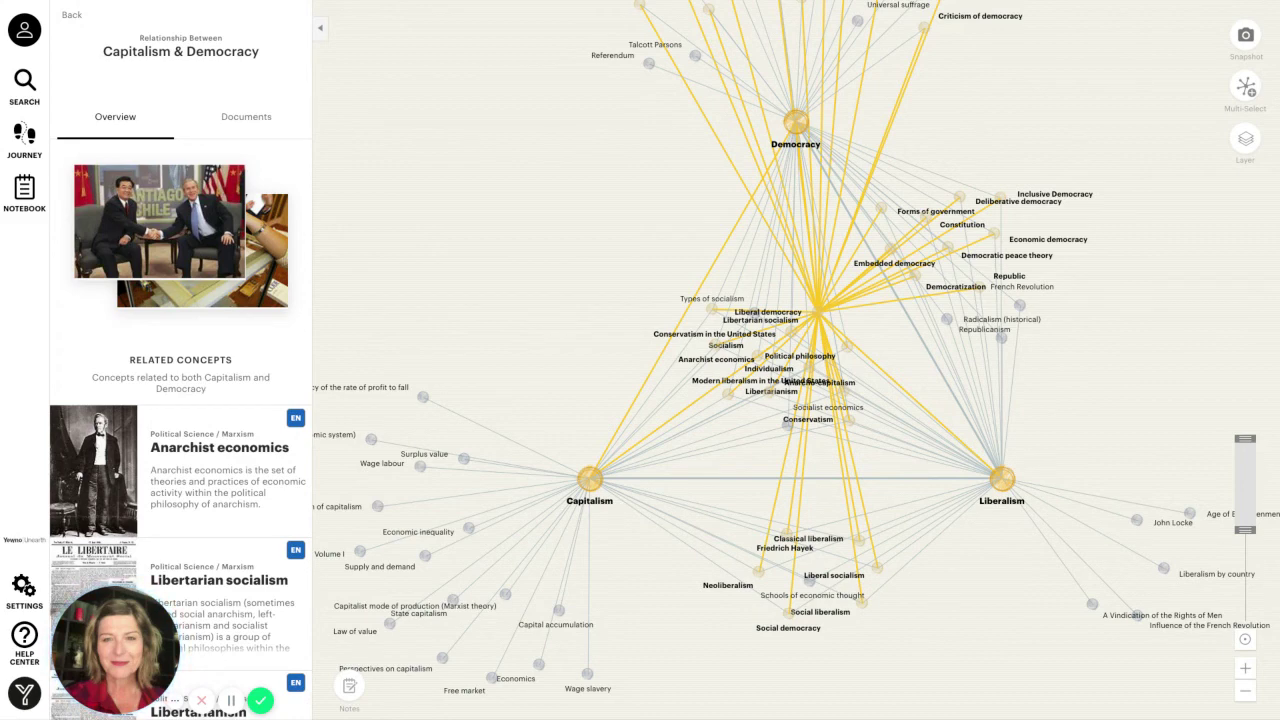
Clear the entire knowledge map, leaving an empty canvas for a new search
click(24, 80)
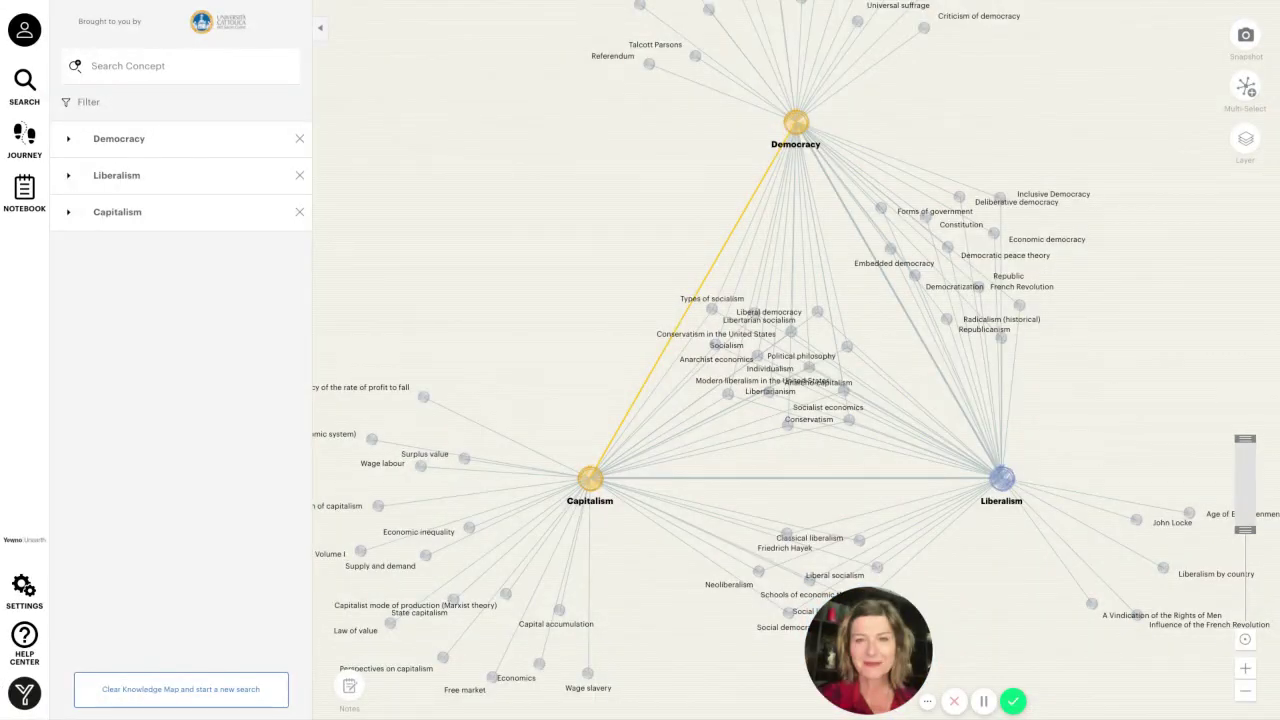
click(236, 692)
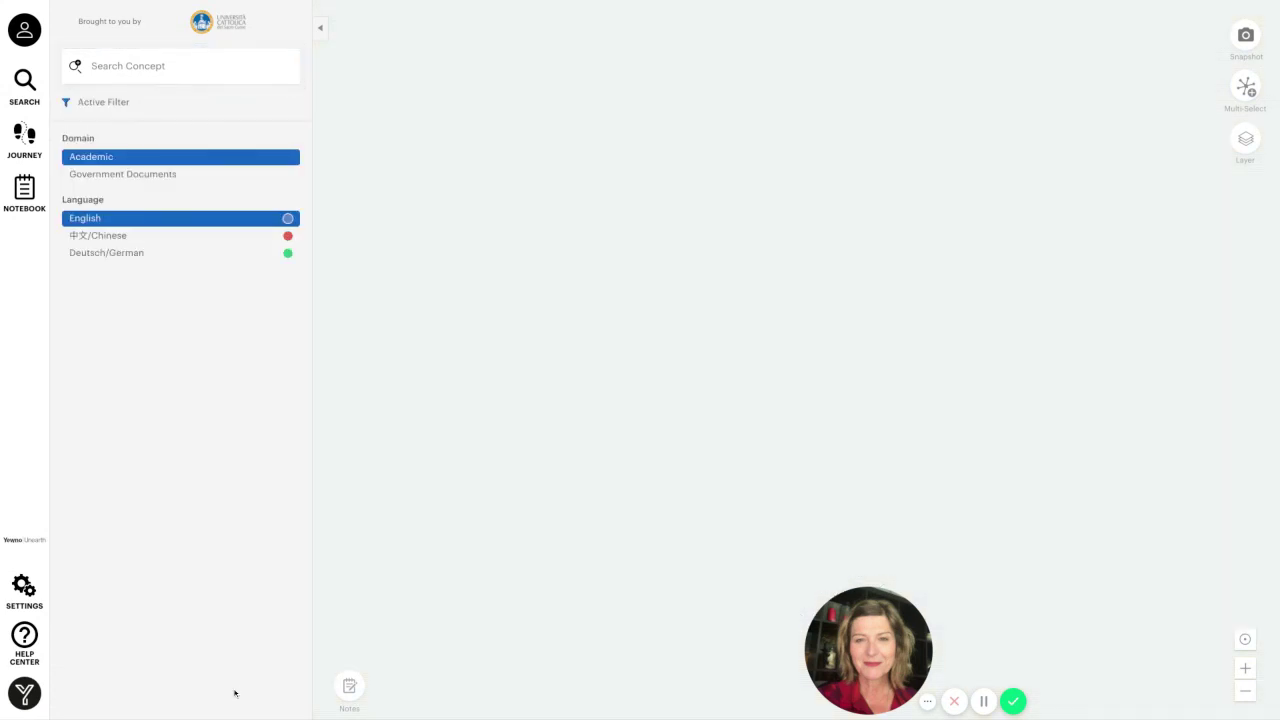